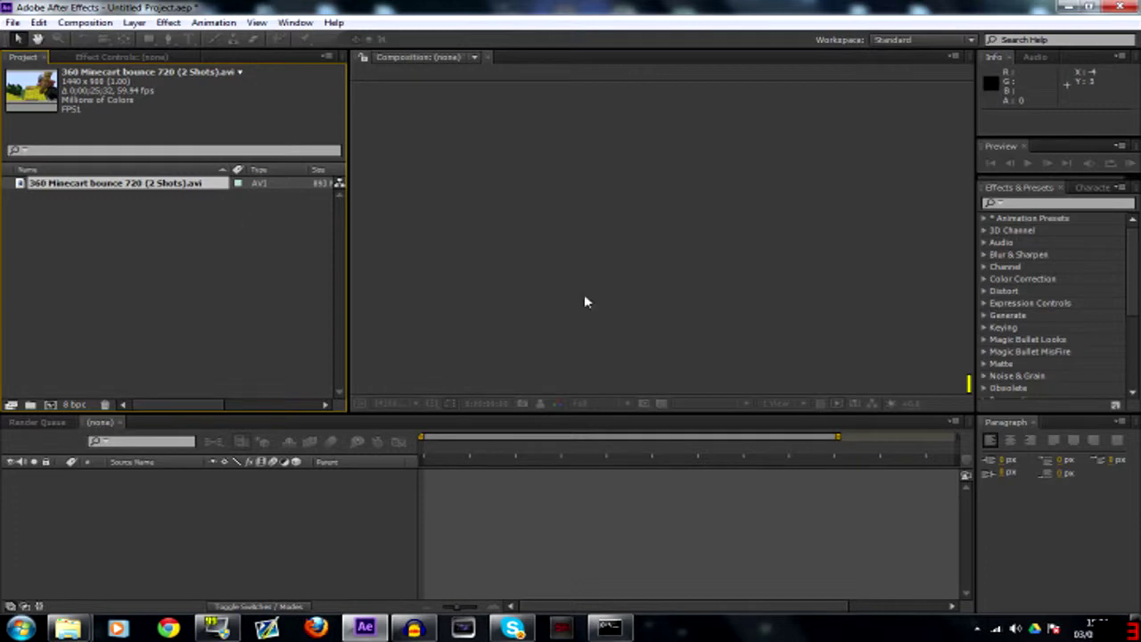
Create a new composition with a duration of 0;00;20;00
key(ctrl+n)
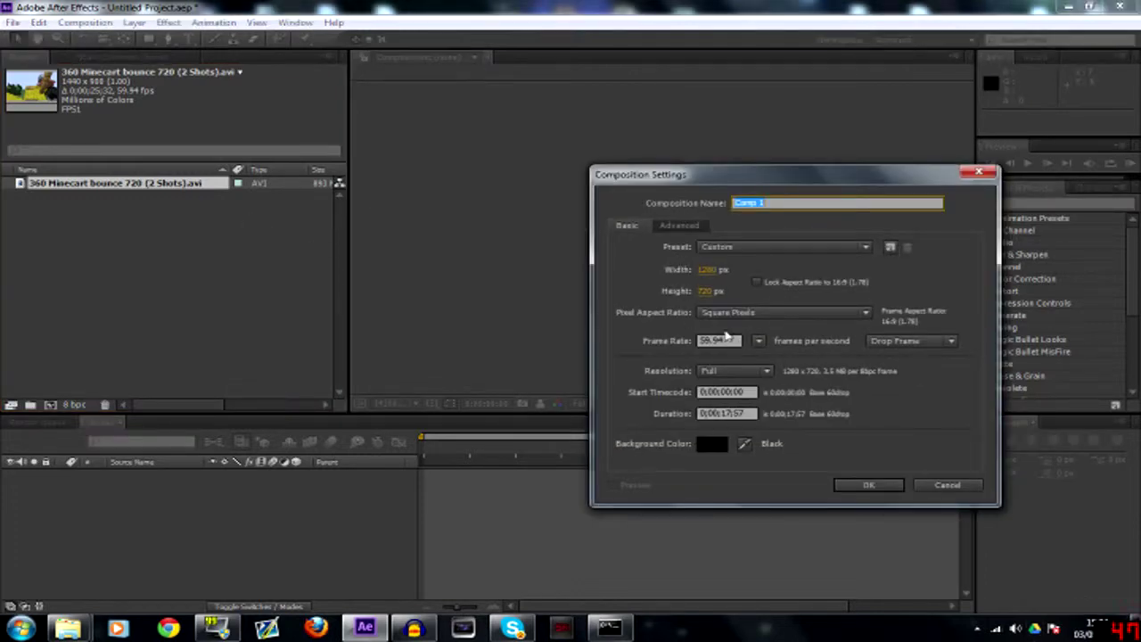
double_click(727, 412)
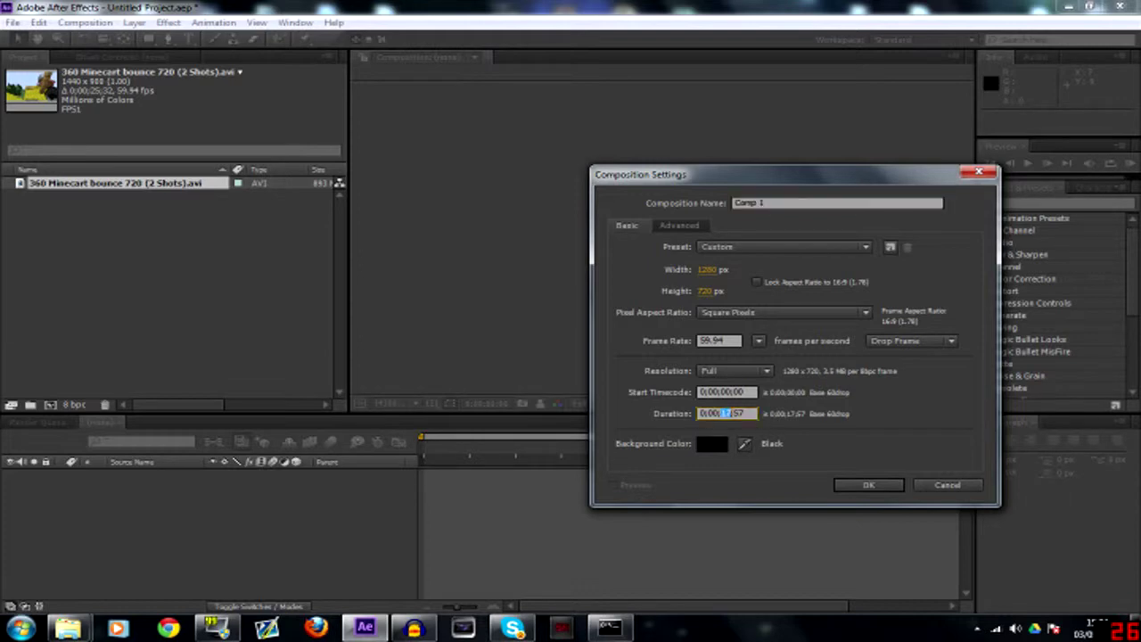
text(20)
key(Delete)
key(Return)
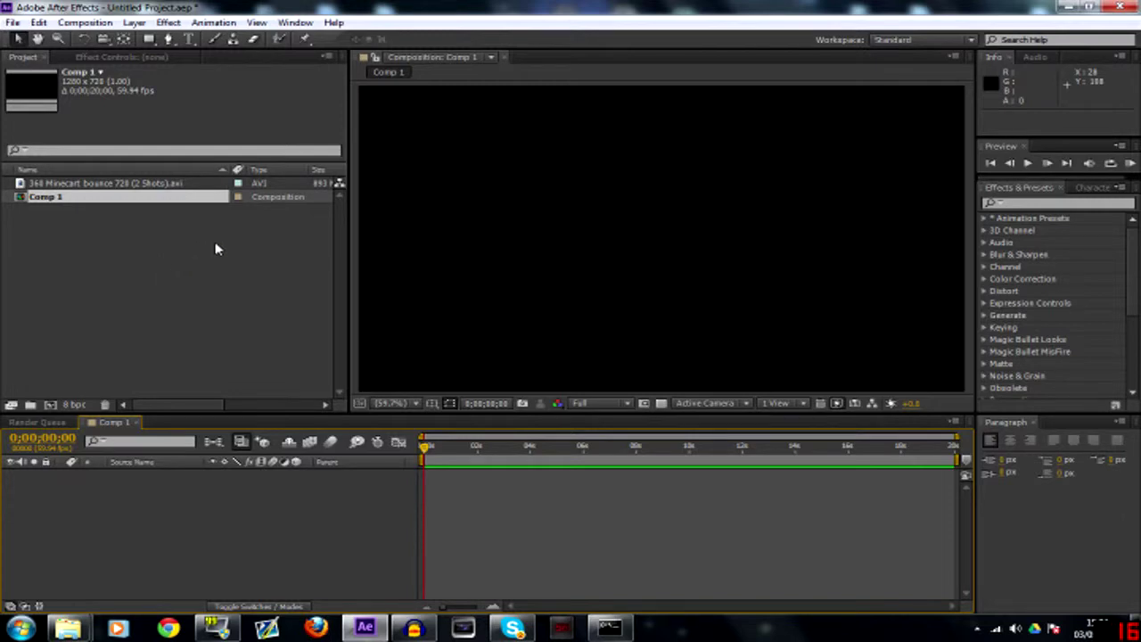
Rename the composition to Main Composition and set its size to 1440 × 900 px
key(ctrl+k)
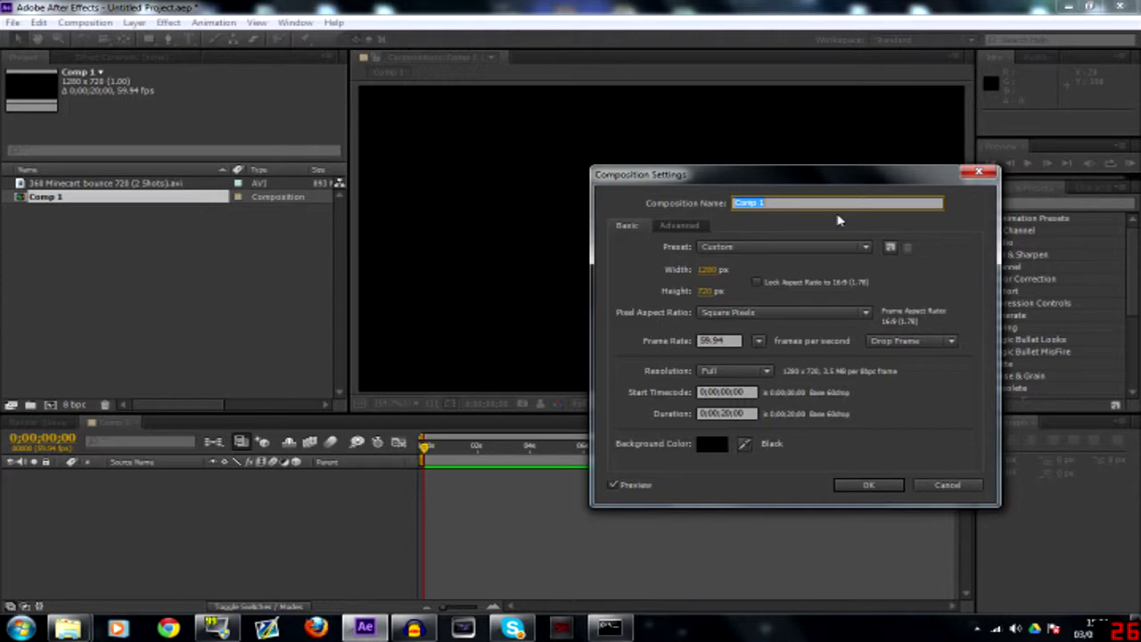
text(Main Composition)
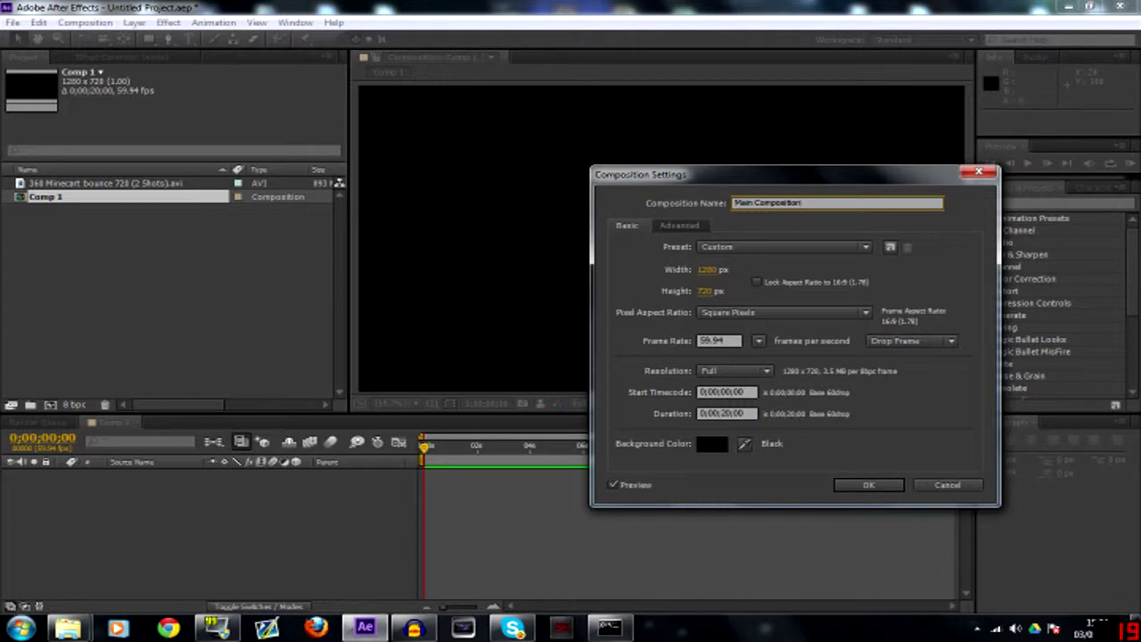
click(719, 270)
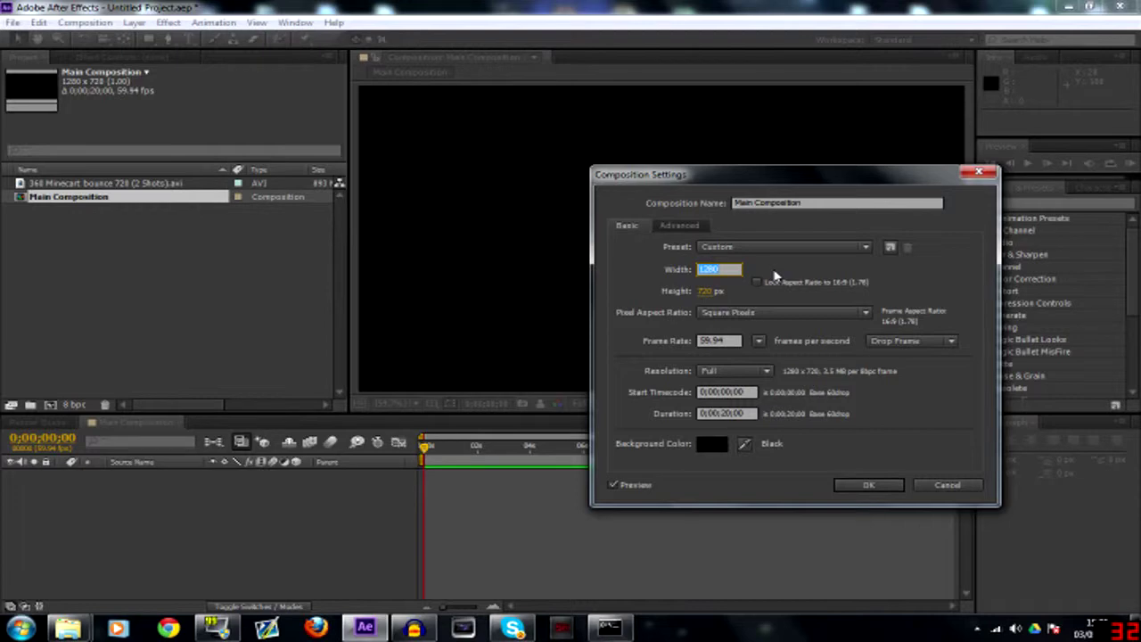
text(1440)
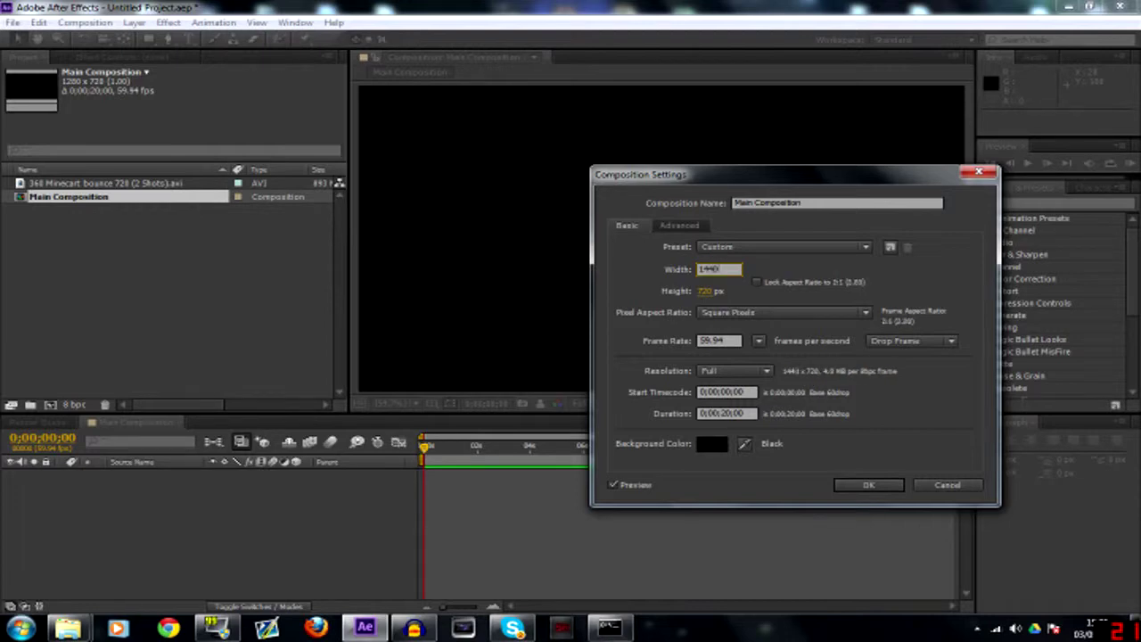
key(Tab)
text(900)
Set the Main Composition size to 1280 × 720 px with square pixels and apply the settings
key(shift+Tab)
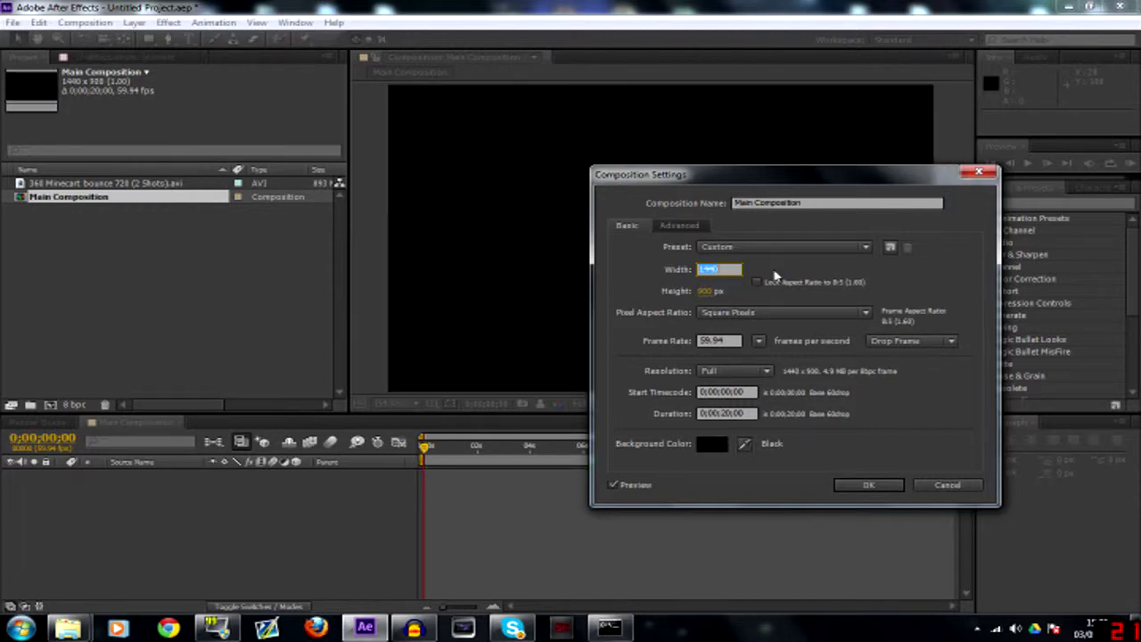
text(1280)
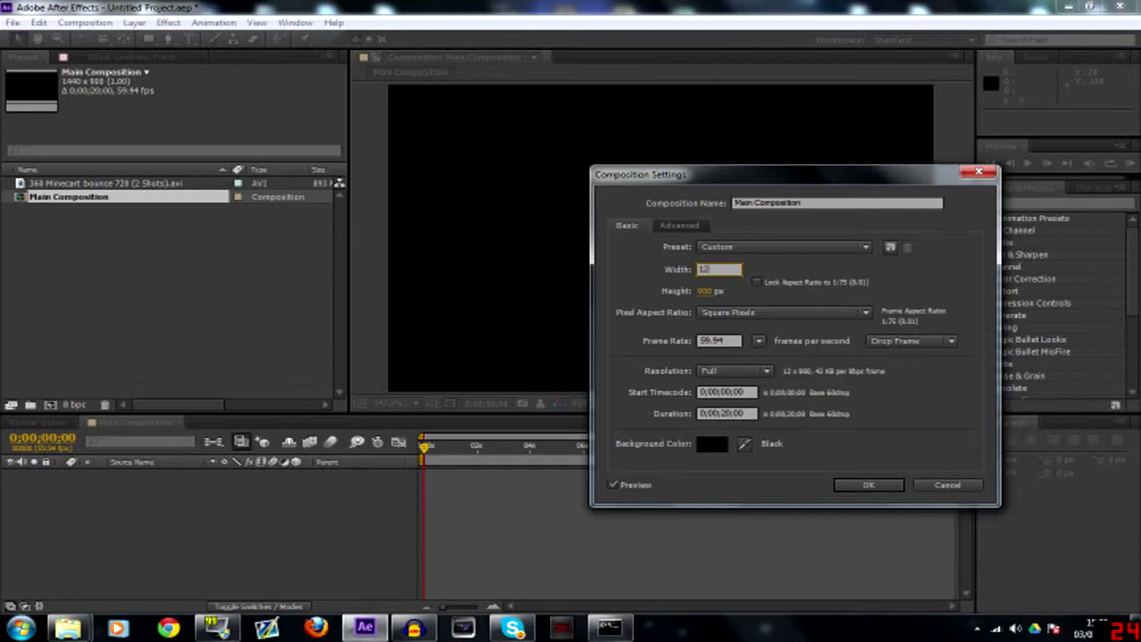
key(Tab)
text(720)
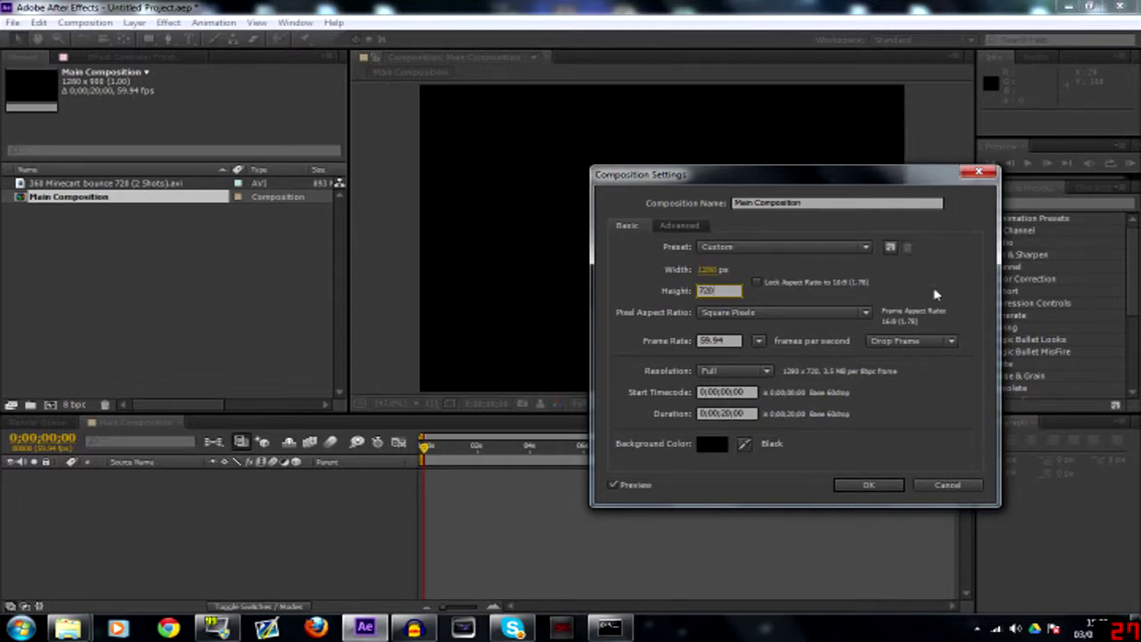
key(Return)
click(804, 317)
click(798, 330)
key(Tab)
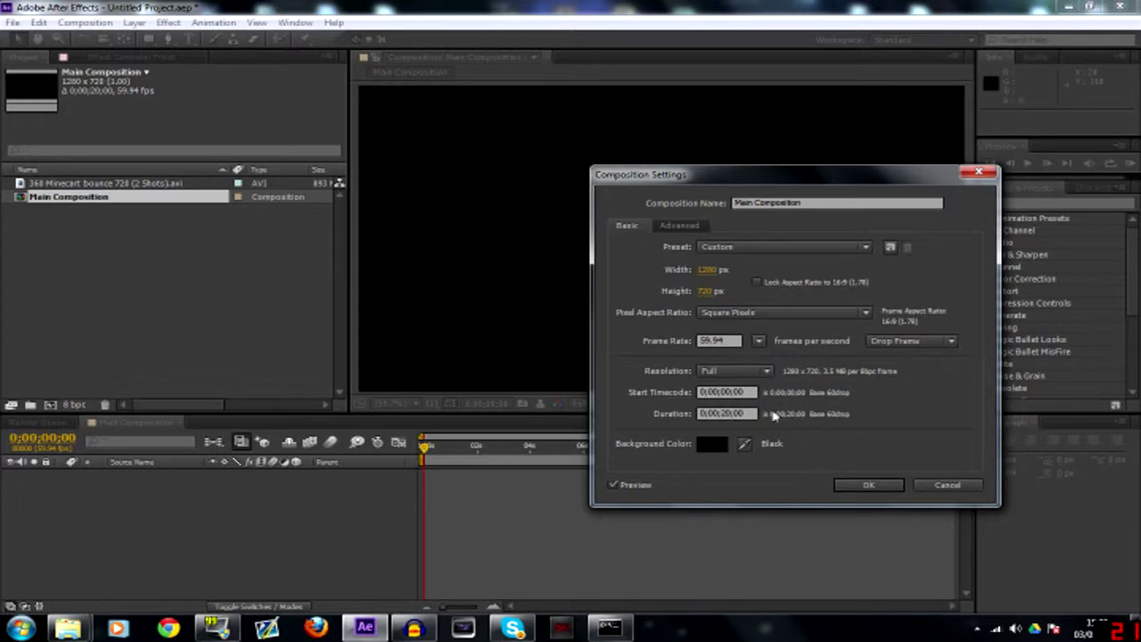
click(867, 487)
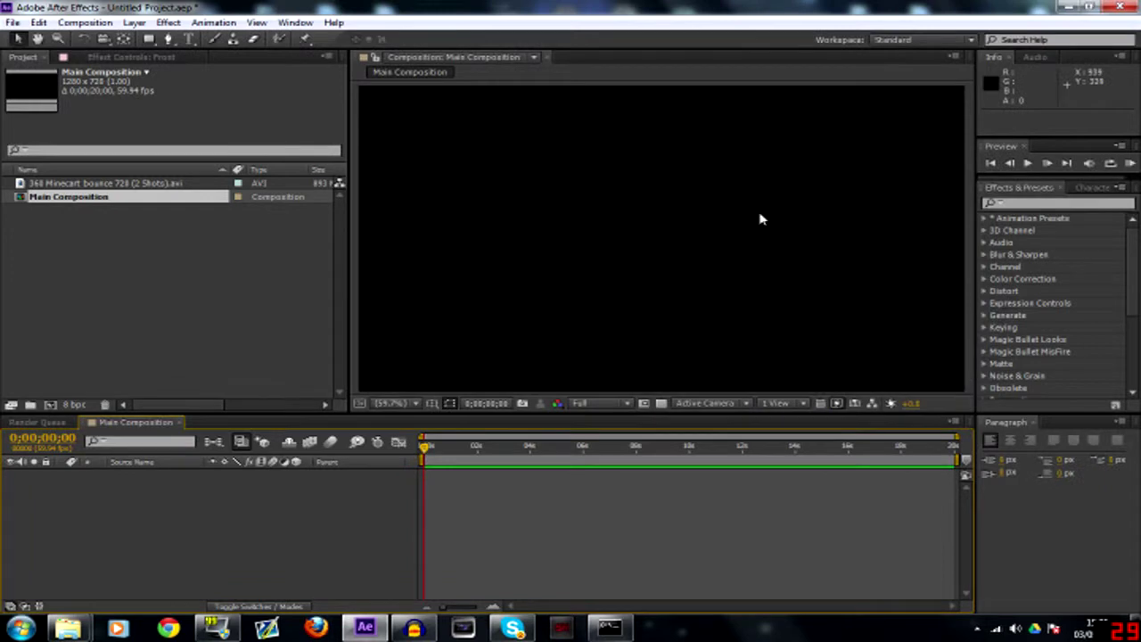
Place the Minecart bounce footage partway along the Main Composition timeline, starting at about 6.5 seconds, and delete that layer
click(103, 183)
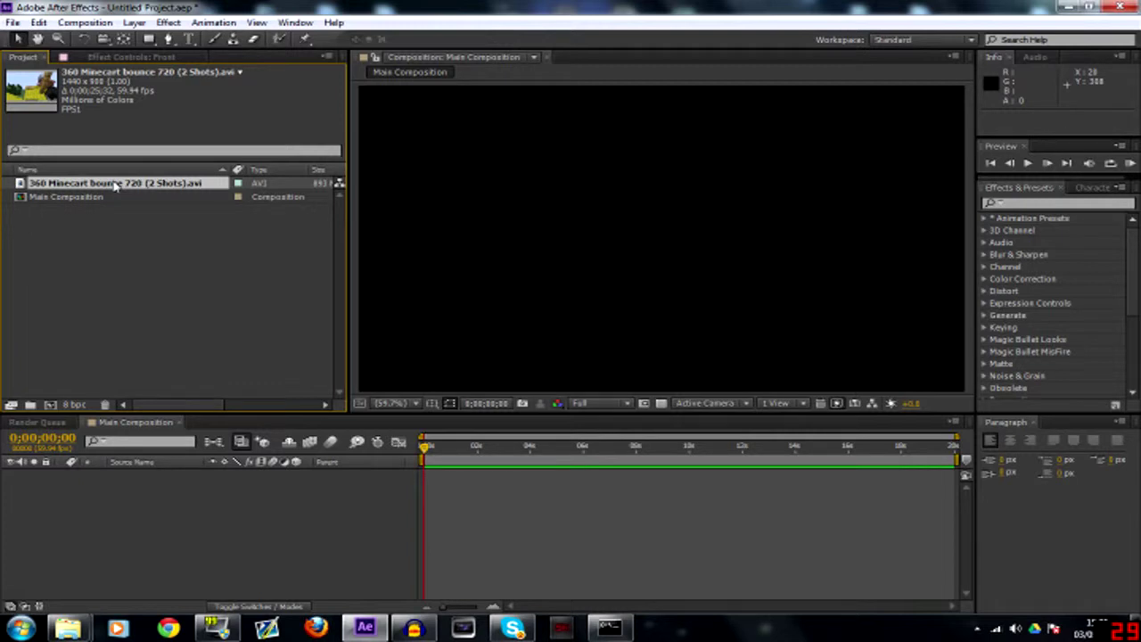
mouse_move(162, 184)
mouse_down()
mouse_move(167, 510)
mouse_move(594, 531)
mouse_move(374, 510)
mouse_move(599, 495)
mouse_up()
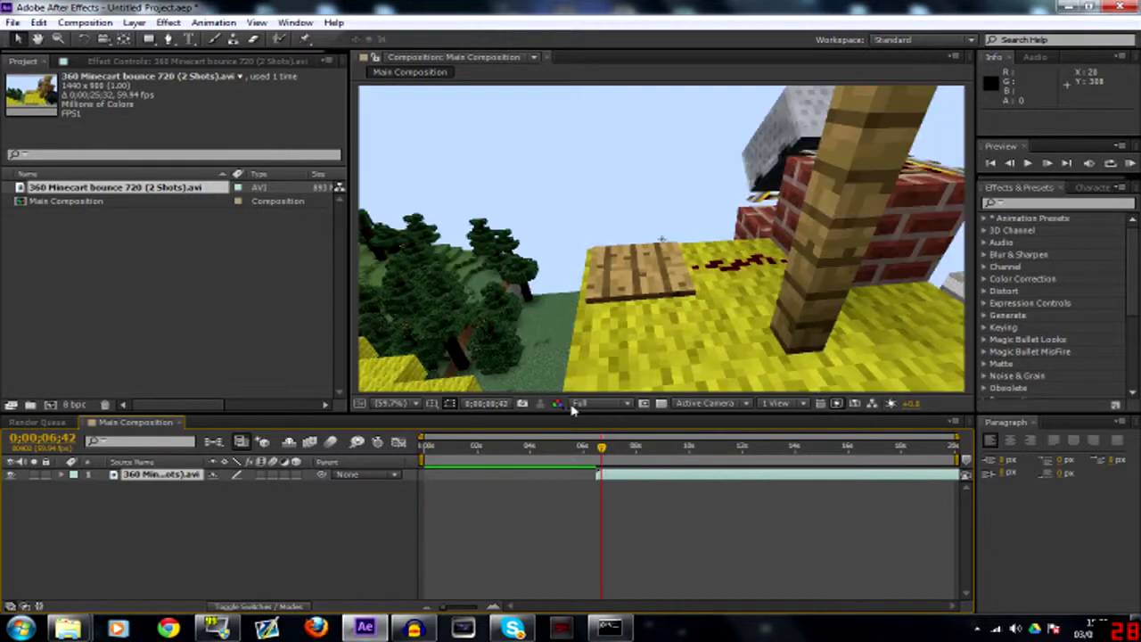
click(608, 478)
key(Delete)
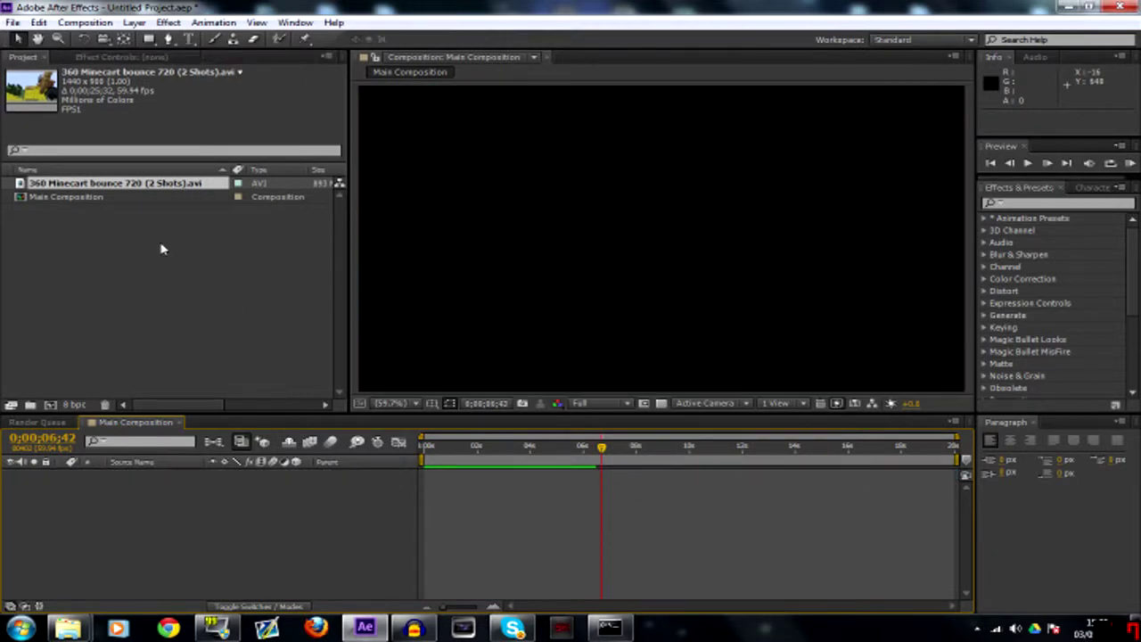
Add the Minecart bounce footage at the very start of Main Composition and scrub through it
drag(51, 182, 109, 490)
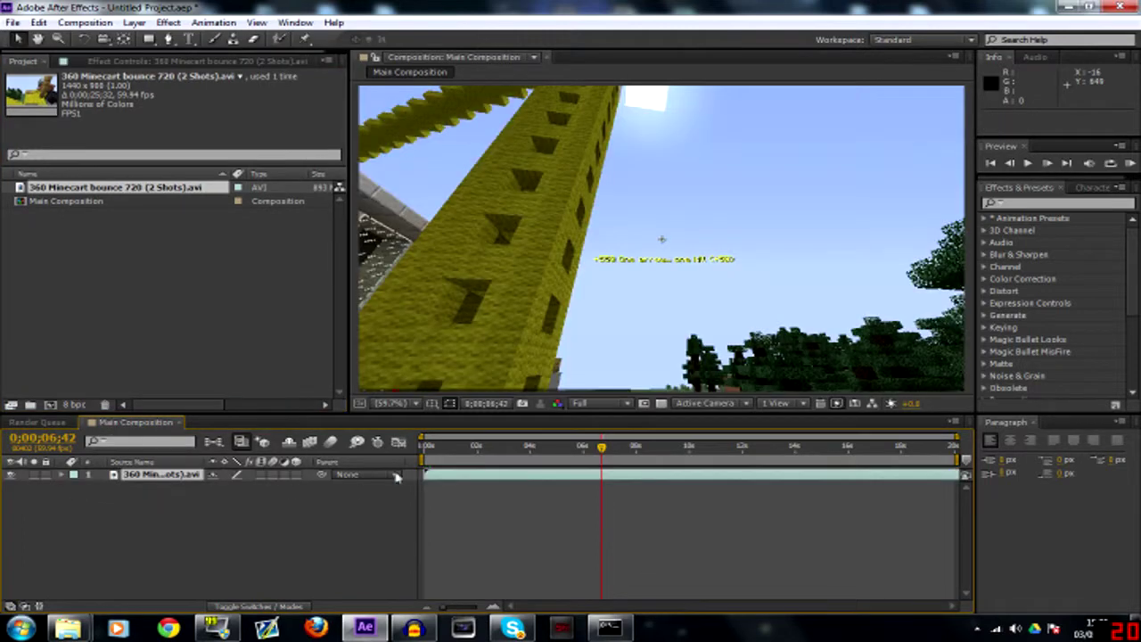
mouse_move(906, 448)
mouse_down()
mouse_move(979, 448)
mouse_move(912, 449)
mouse_up()
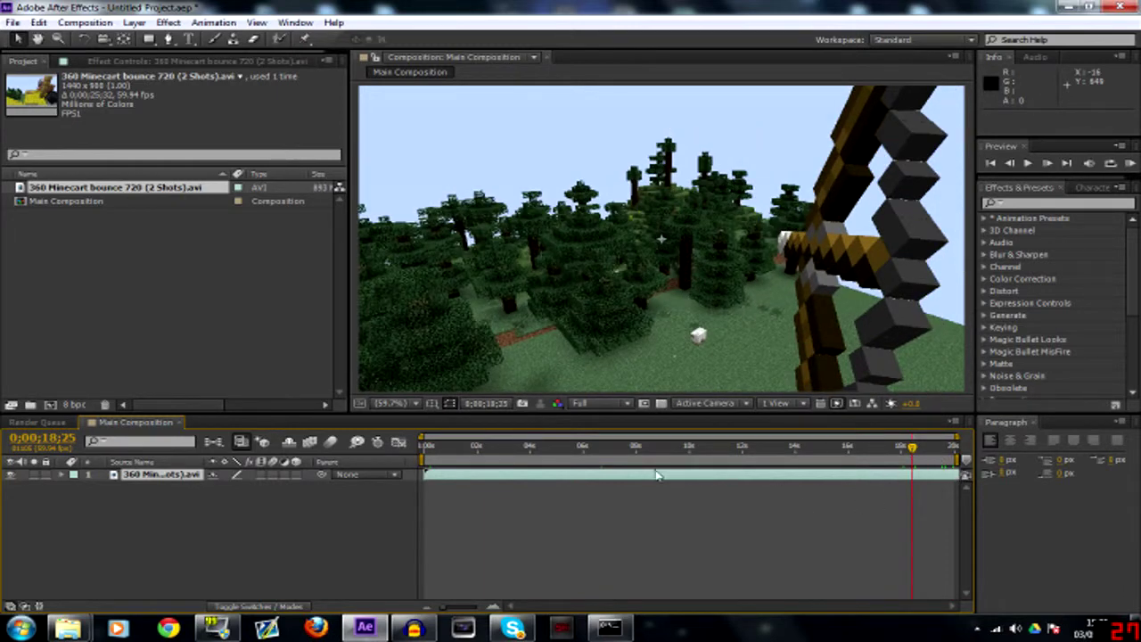
click(822, 448)
drag(894, 449, 191, 470)
Delete the footage layer from the timeline and remove Main Composition from the project
key(Delete)
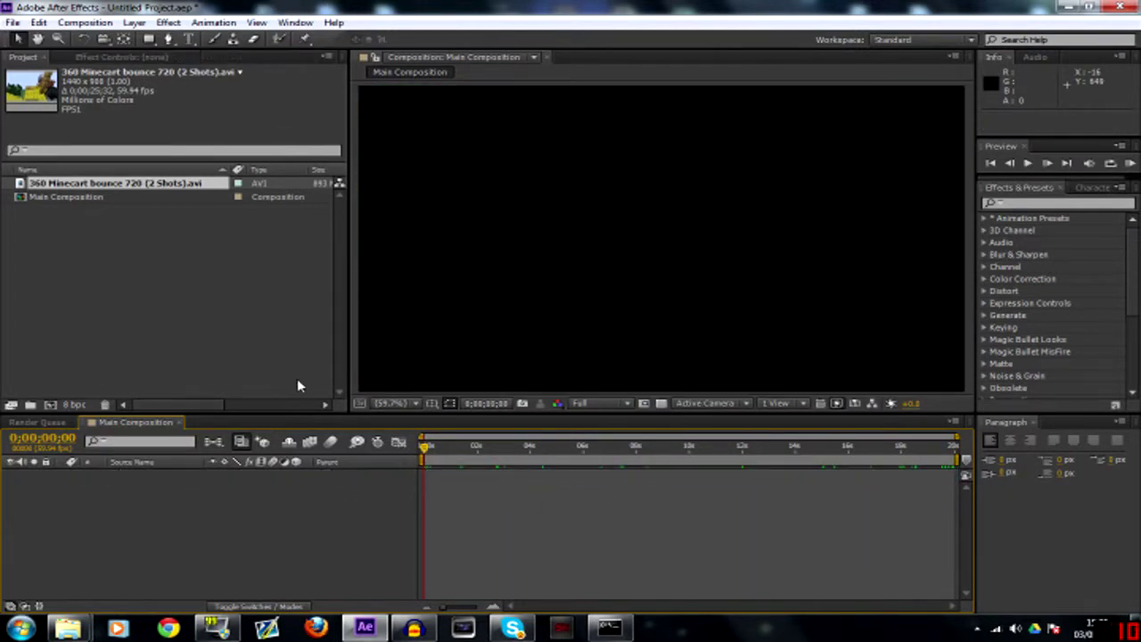
click(102, 202)
key(Delete)
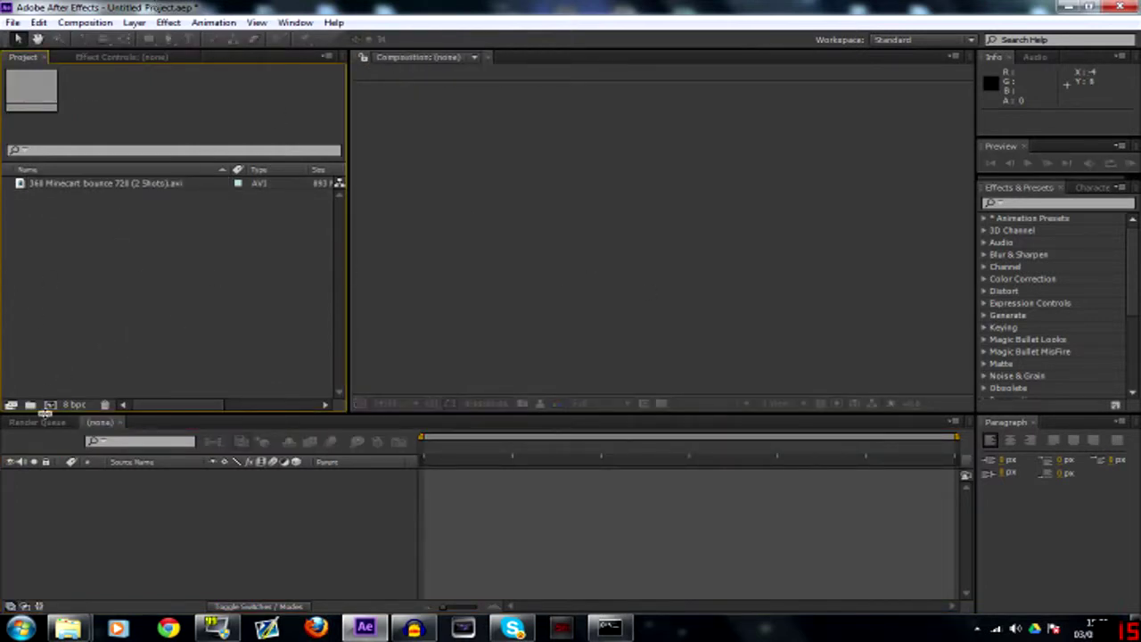
Create a new composition directly from the Minecart bounce AVI footage and check the footage's properties
drag(81, 183, 52, 406)
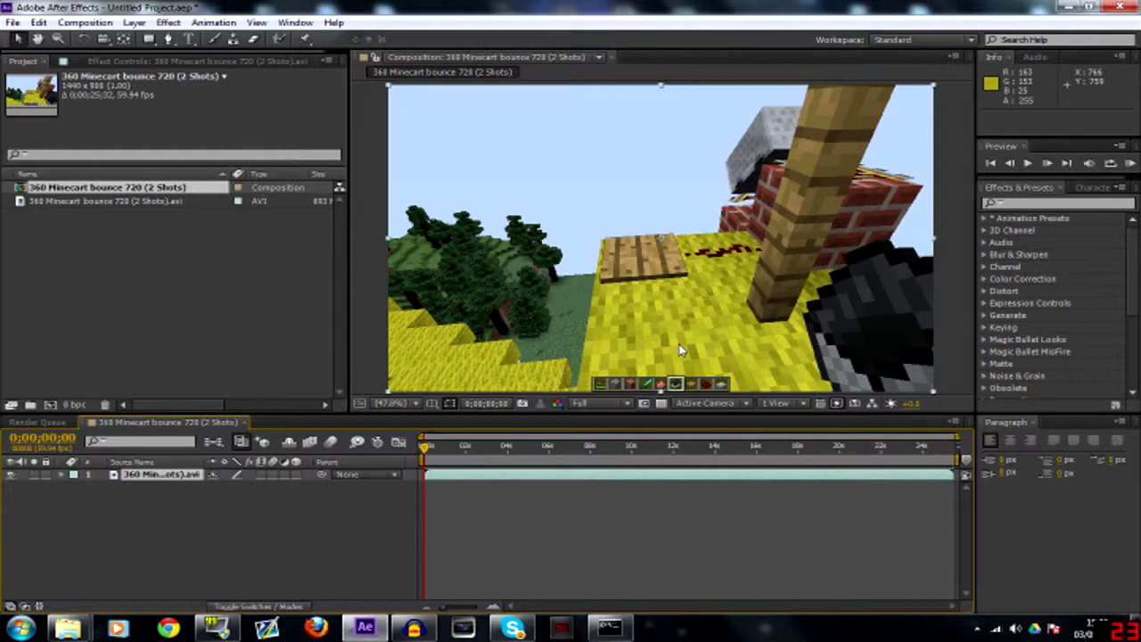
click(170, 200)
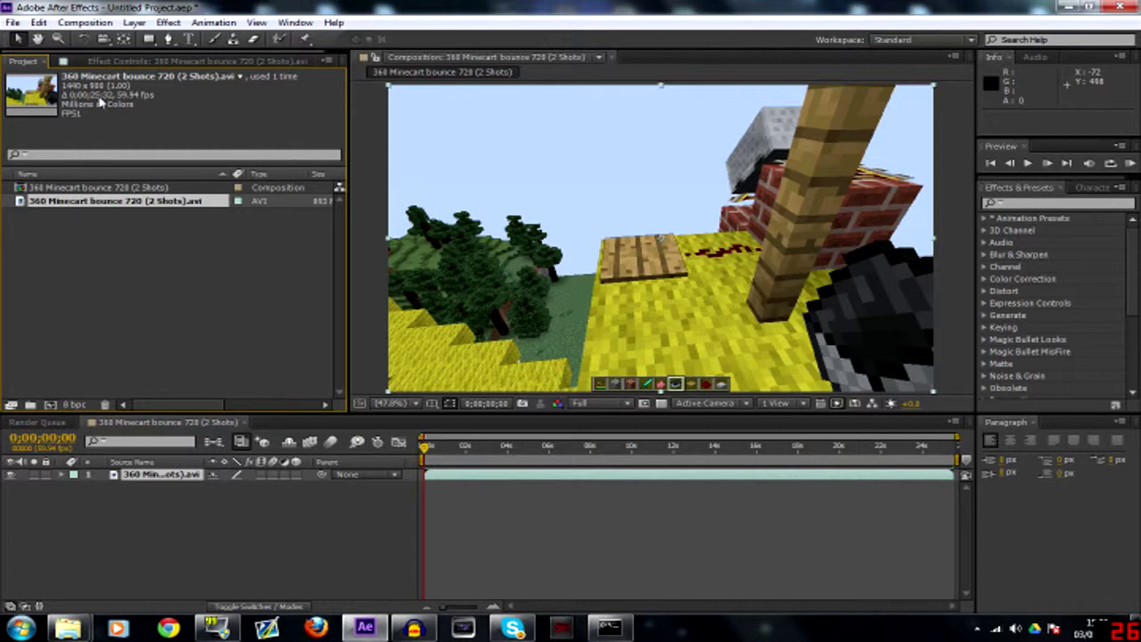
click(598, 522)
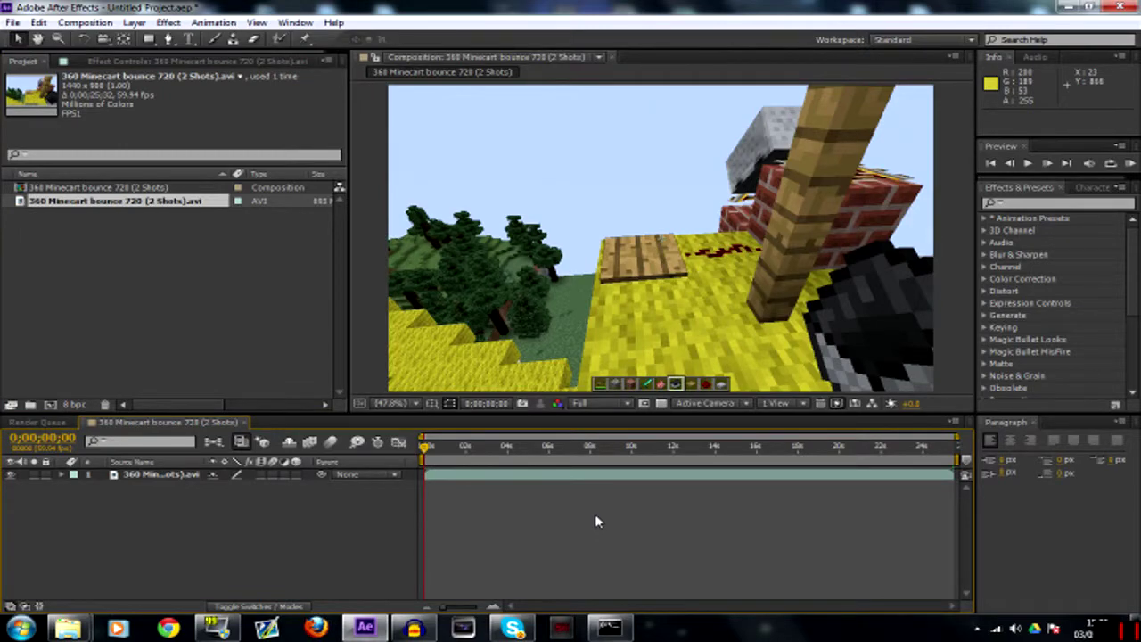
Set the footage-based composition's size to 1280 × 720 px
key(ctrl+k)
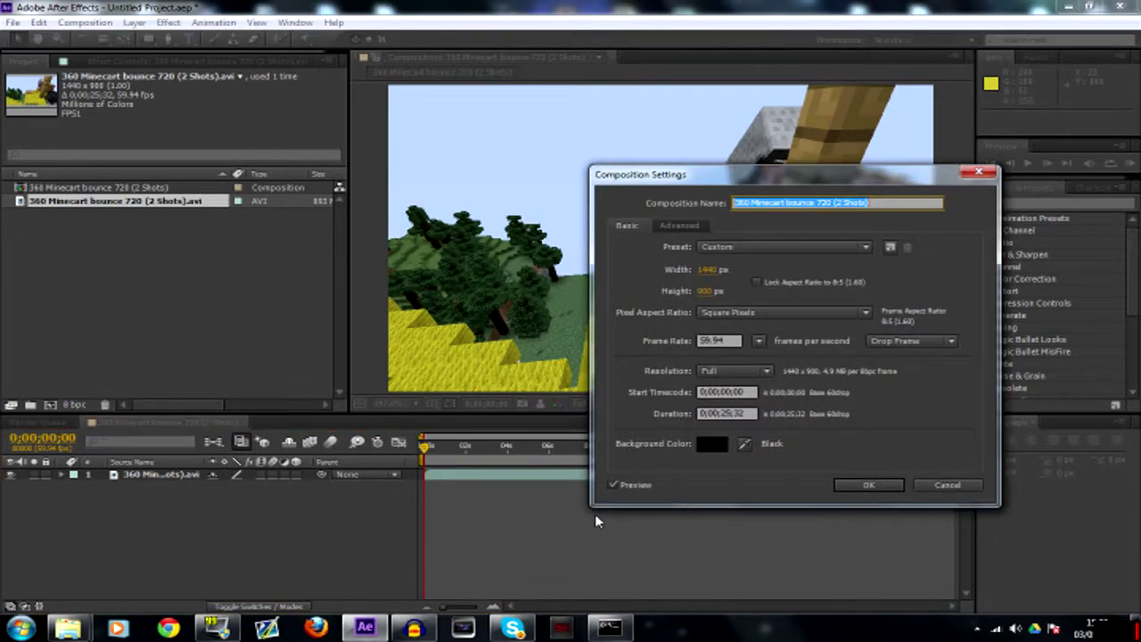
click(713, 270)
text(1280)
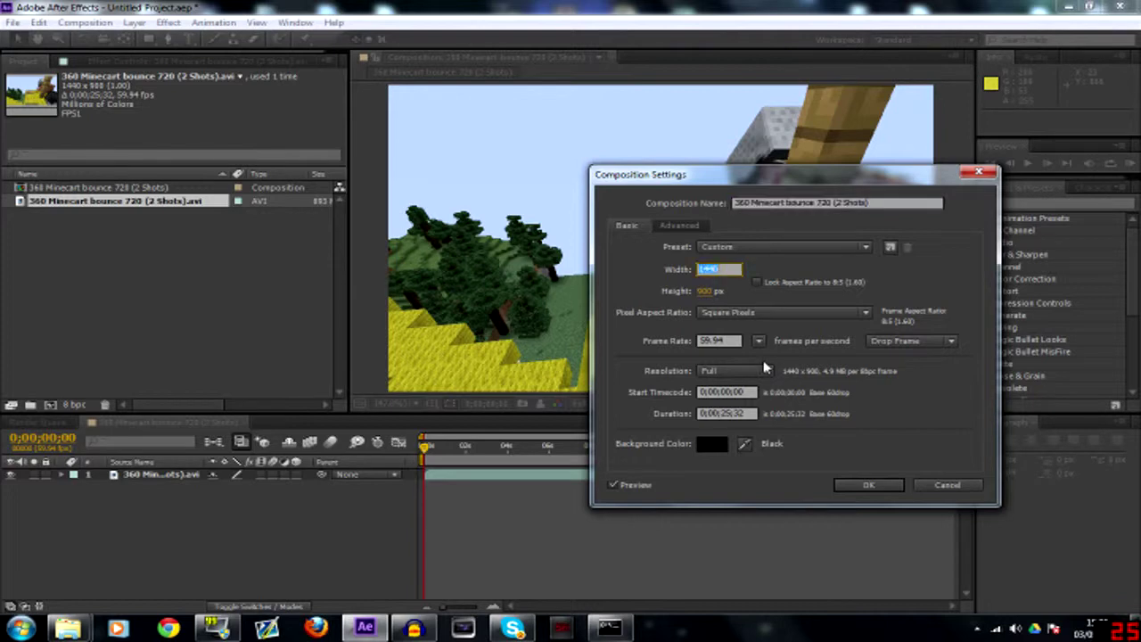
key(Tab)
text(720)
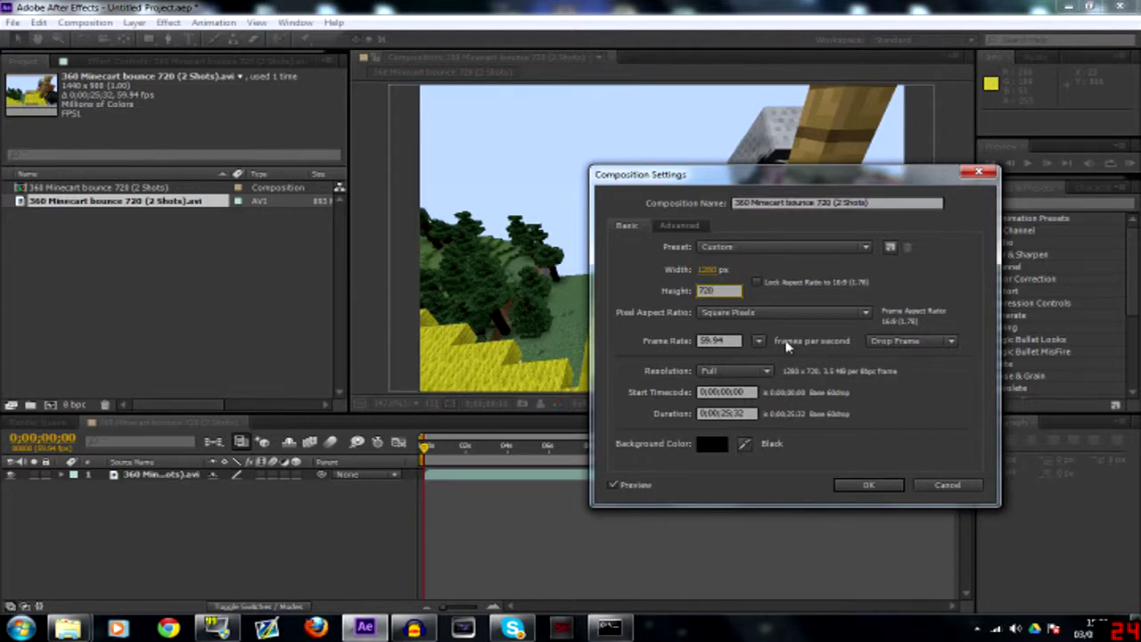
click(878, 486)
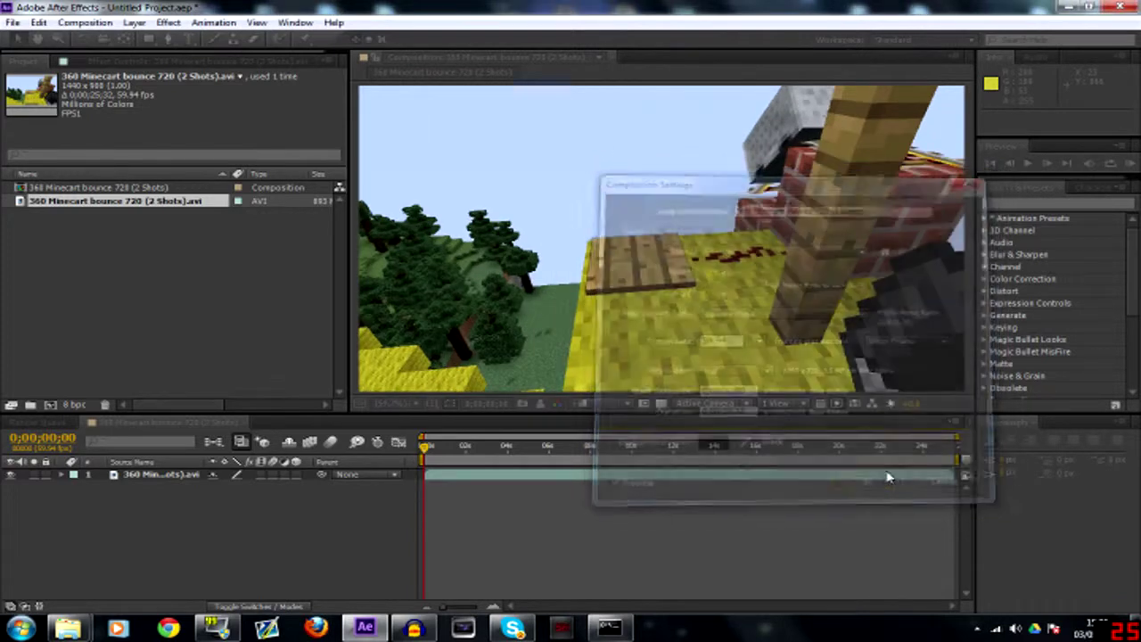
Show the footage layer's Scale property and scale the layer down to fit the 1280 × 720 composition frame
scroll(678, 290, down, 1)
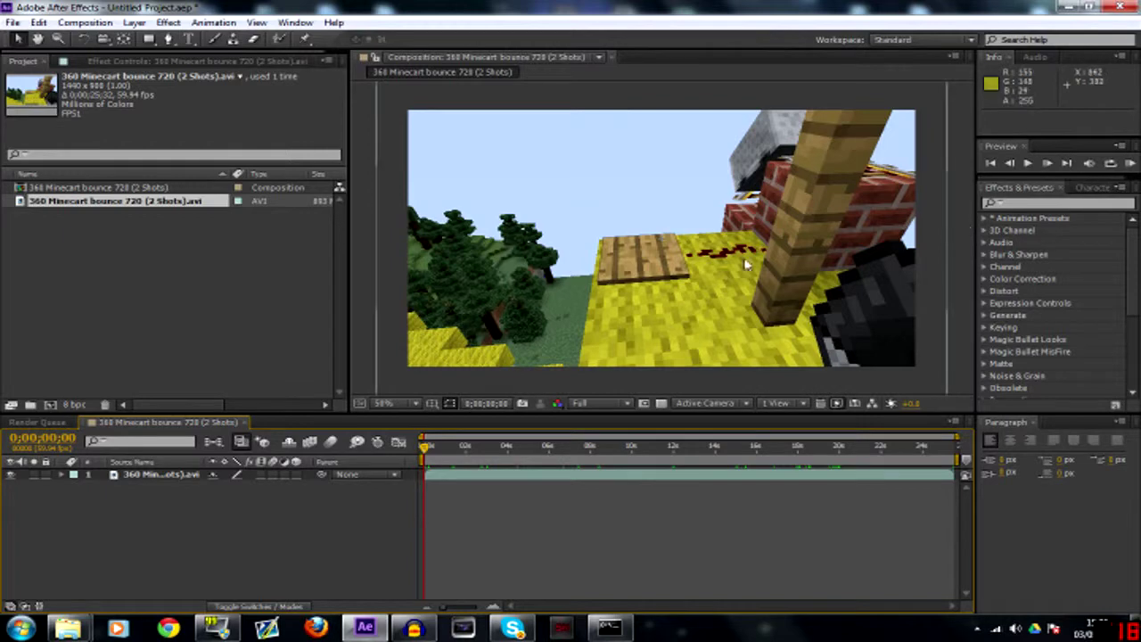
click(506, 480)
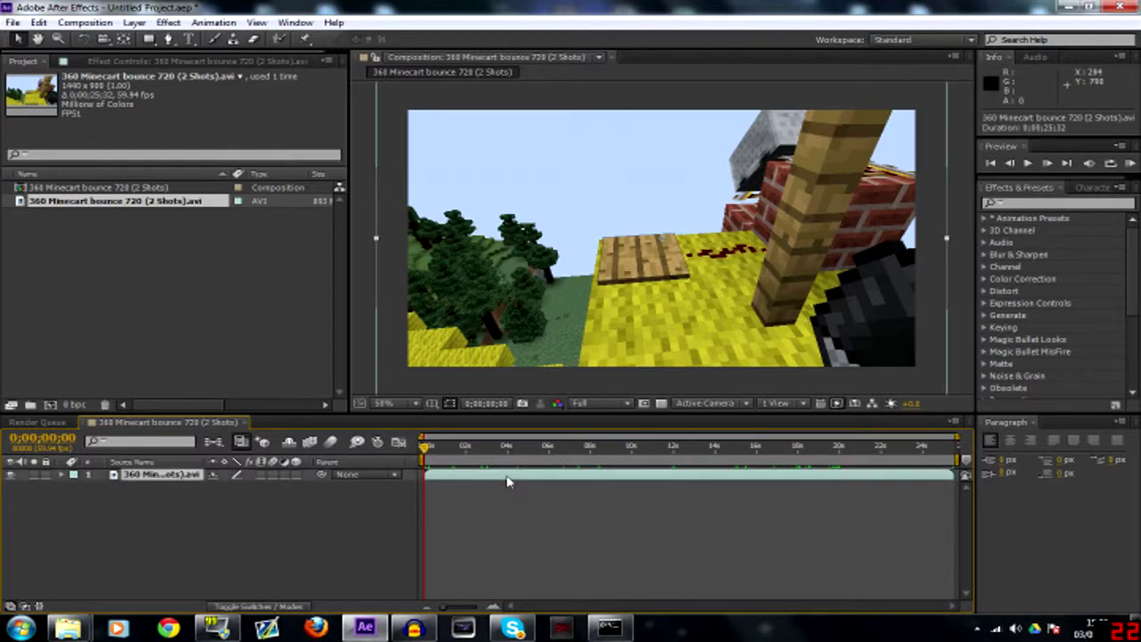
key(s)
drag(234, 487, 222, 487)
key(ctrl+z)
key(ctrl+z)
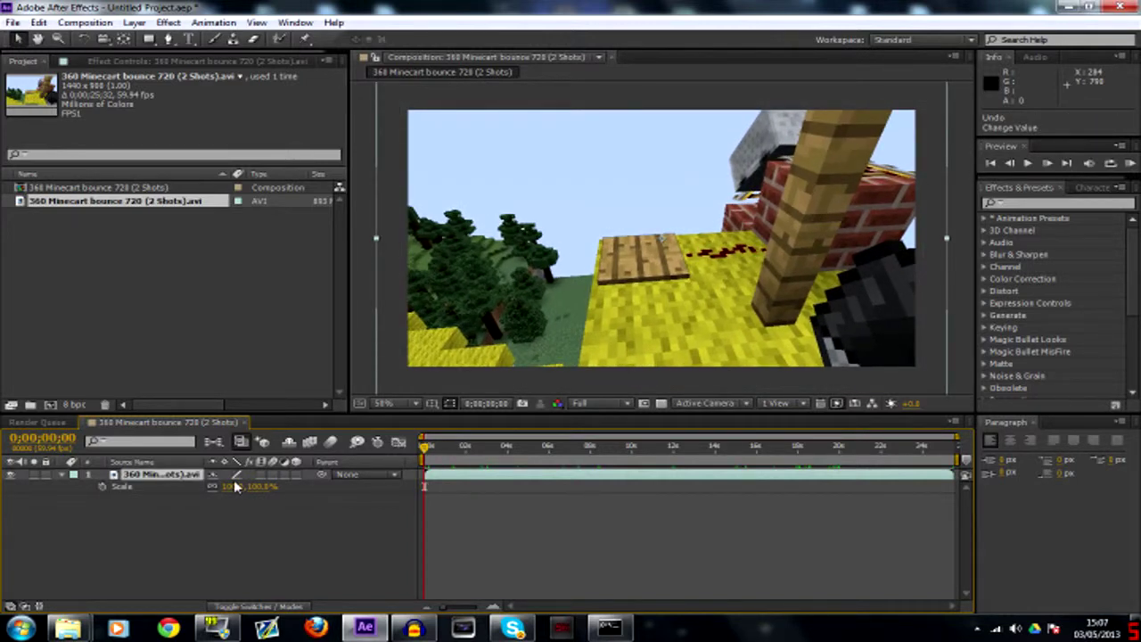
key(ctrl+shift+z)
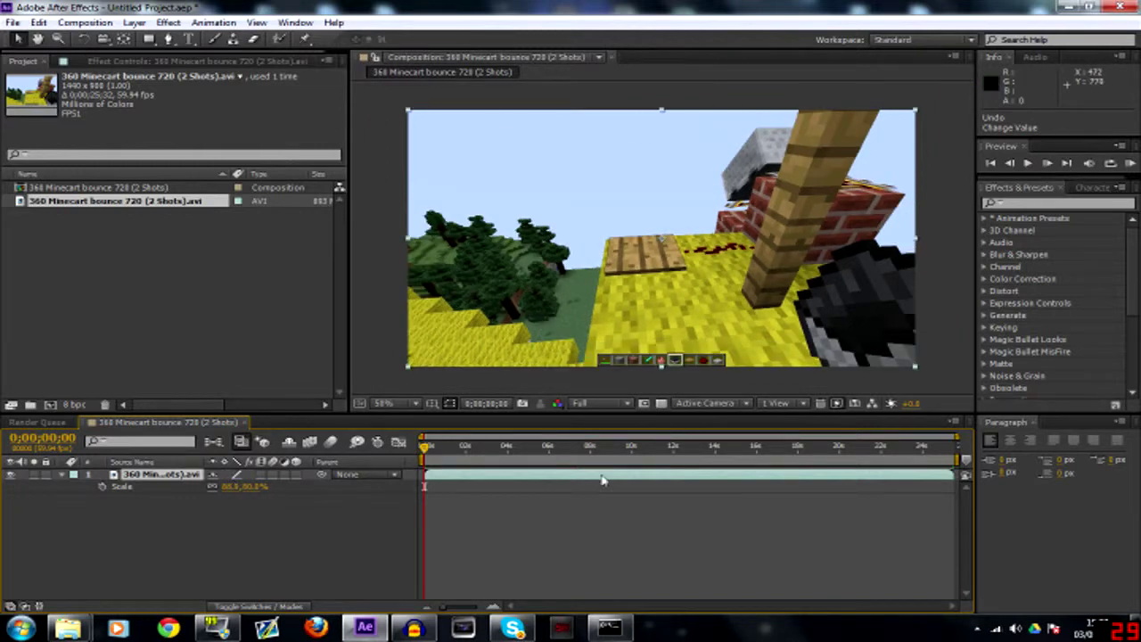
click(566, 554)
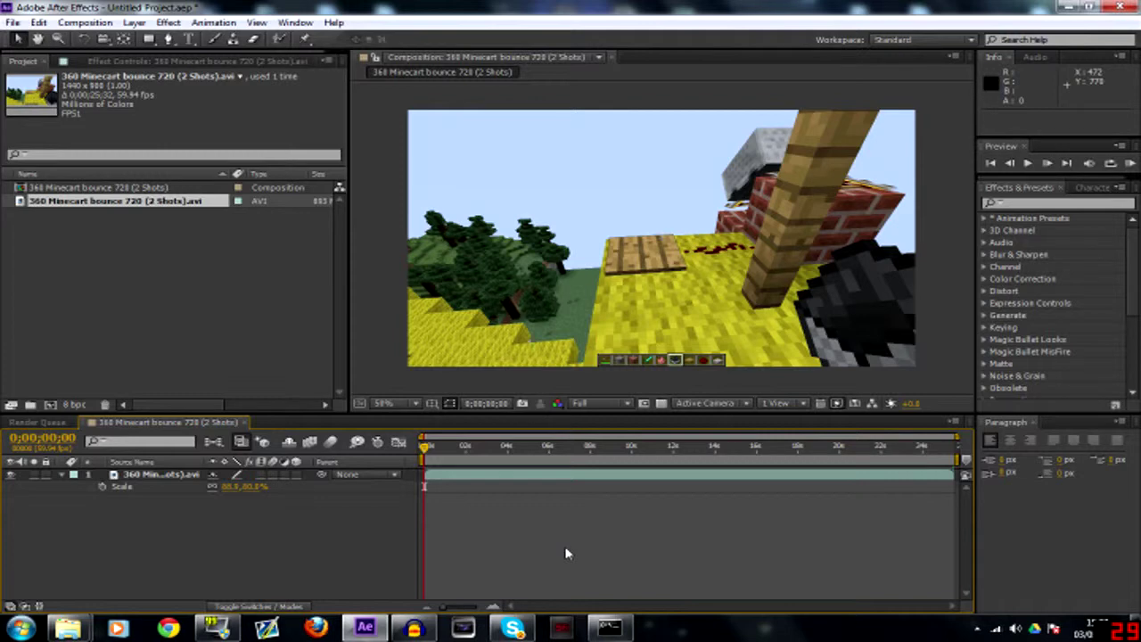